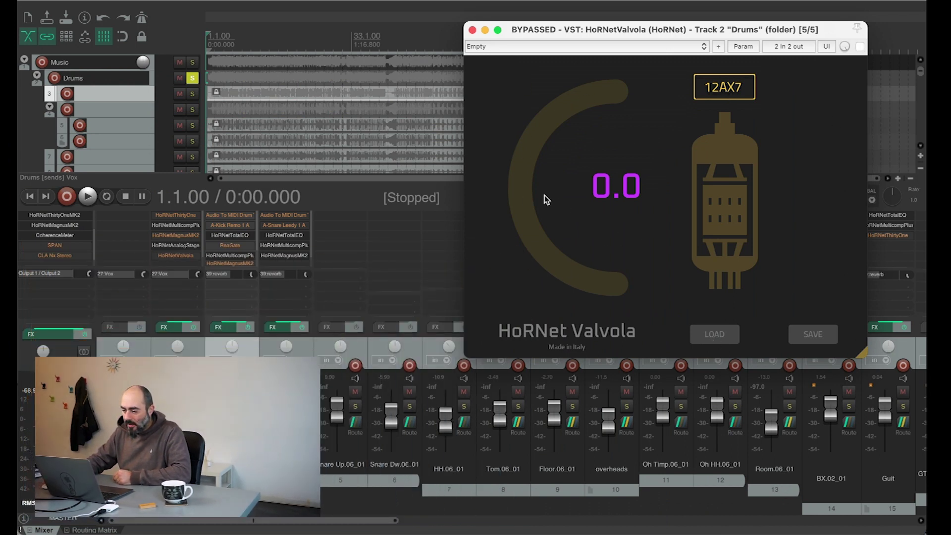
Try the HoRNet Valvola amount dial at -100 and reset it to 0.
drag(525, 189, 525, 282)
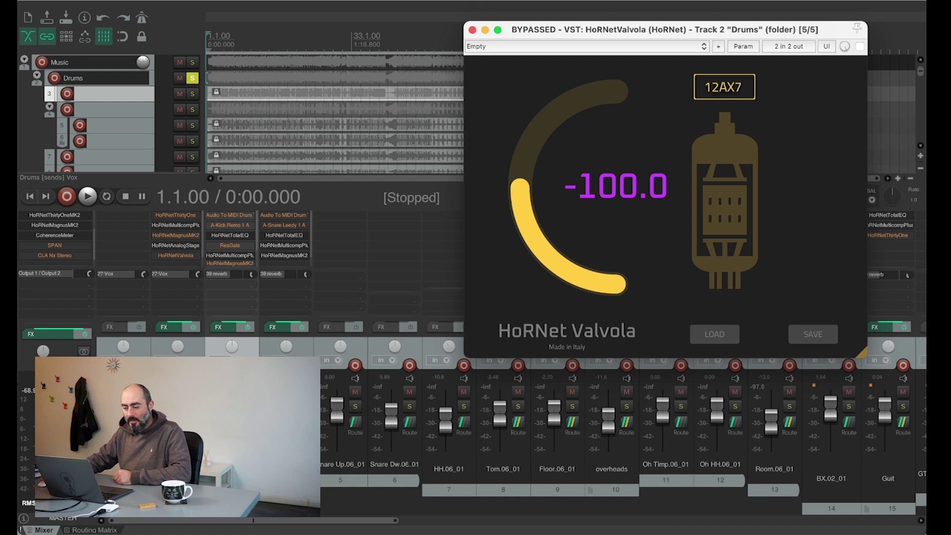
double_click(525, 193)
drag(520, 187, 520, 282)
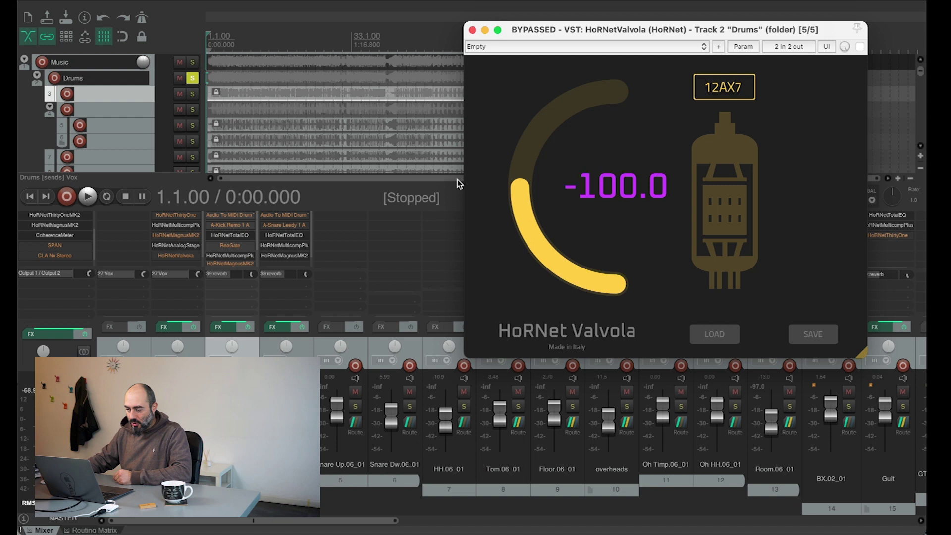
double_click(516, 186)
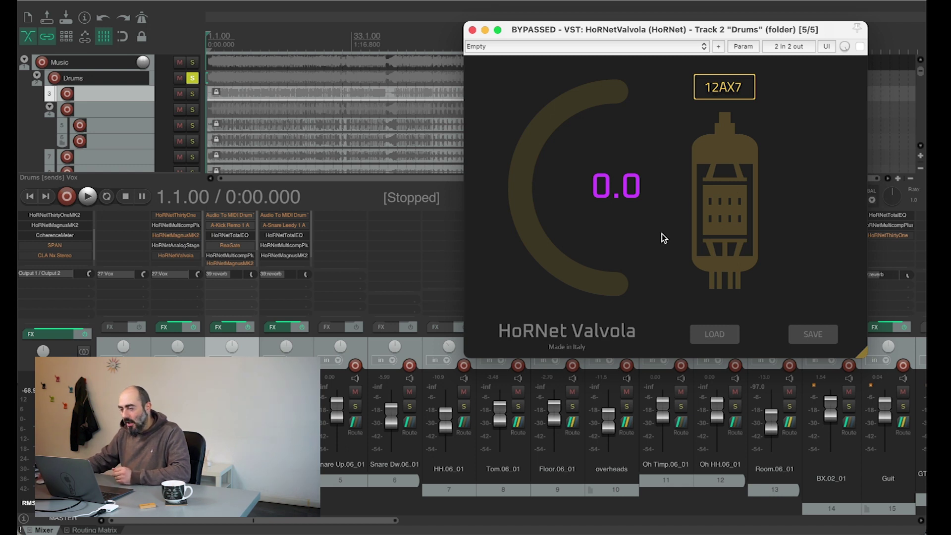
View the list of tube models available in Valvola and close it without changing the model.
click(736, 89)
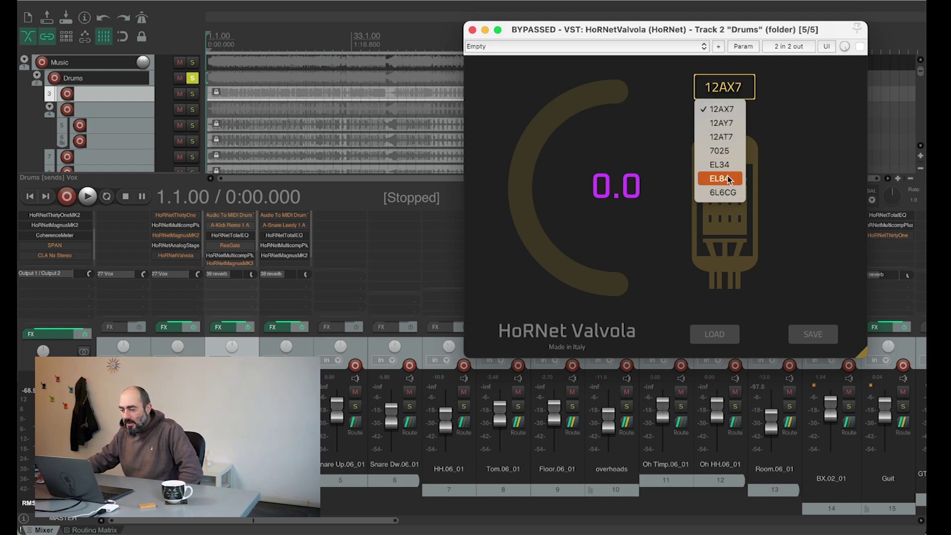
click(795, 114)
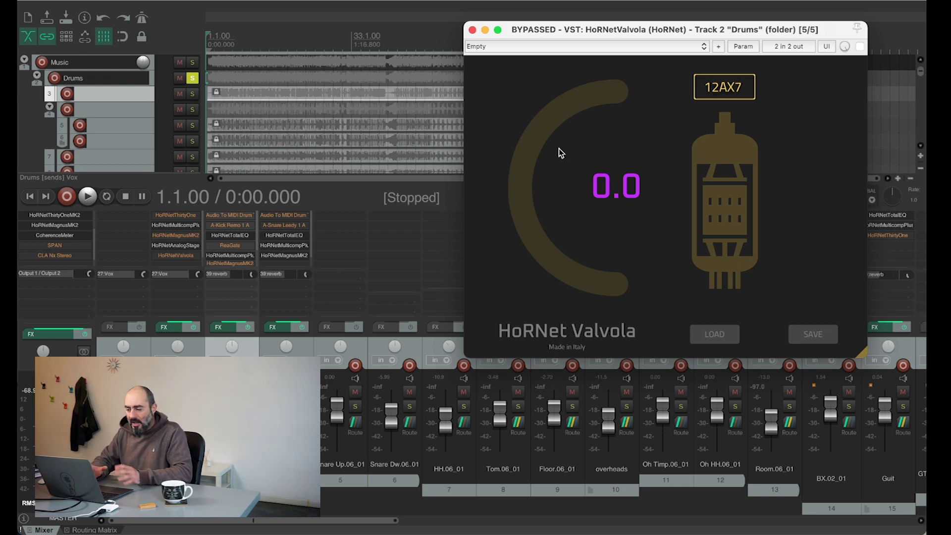
Place the edit cursor at about 0:09 and play the drums with Valvola bypassed, stopping after a short listen.
click(254, 137)
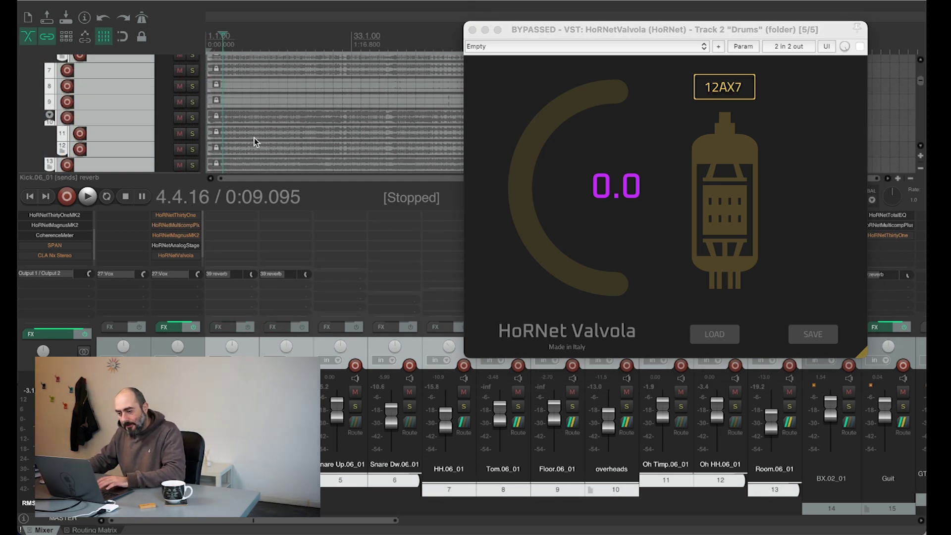
key(space)
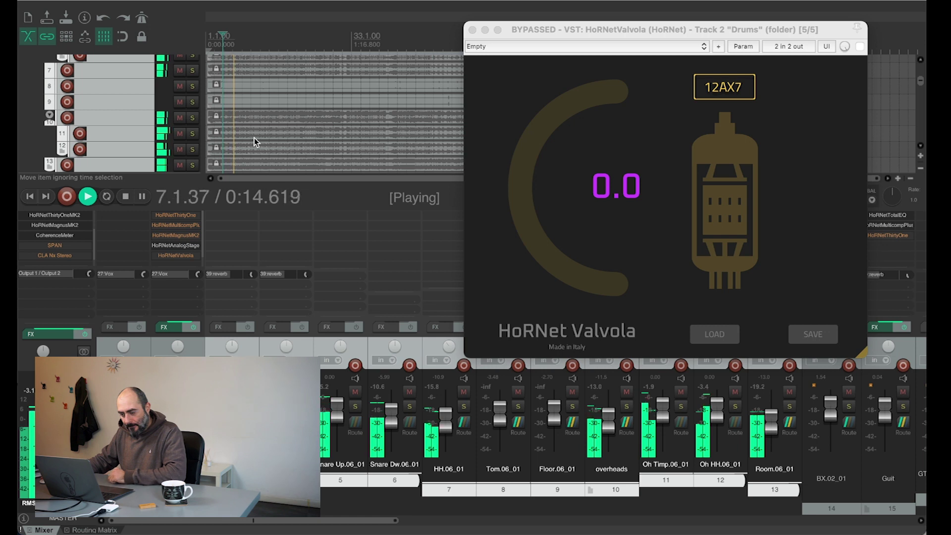
key(space)
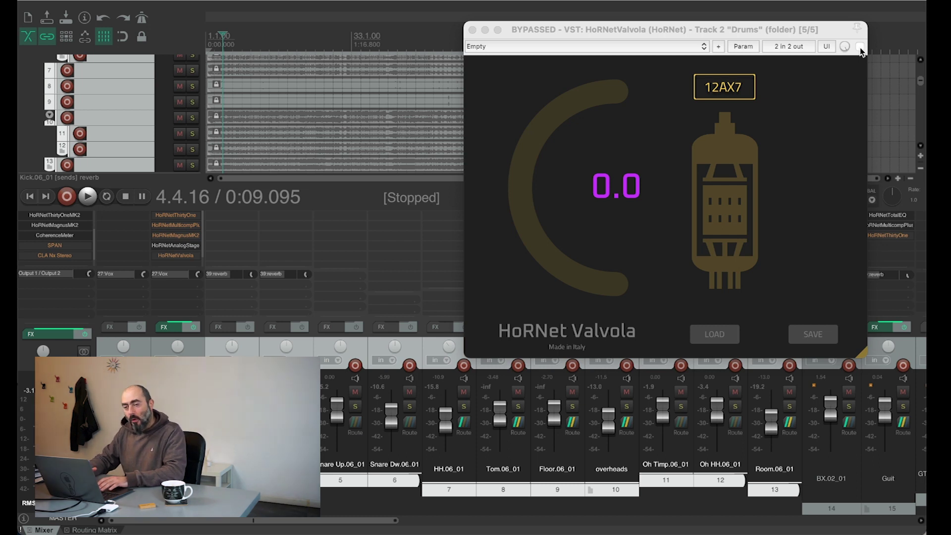
With the drums playing, enable the bypassed Valvola plugin and raise its amount dial to 100.
key(space)
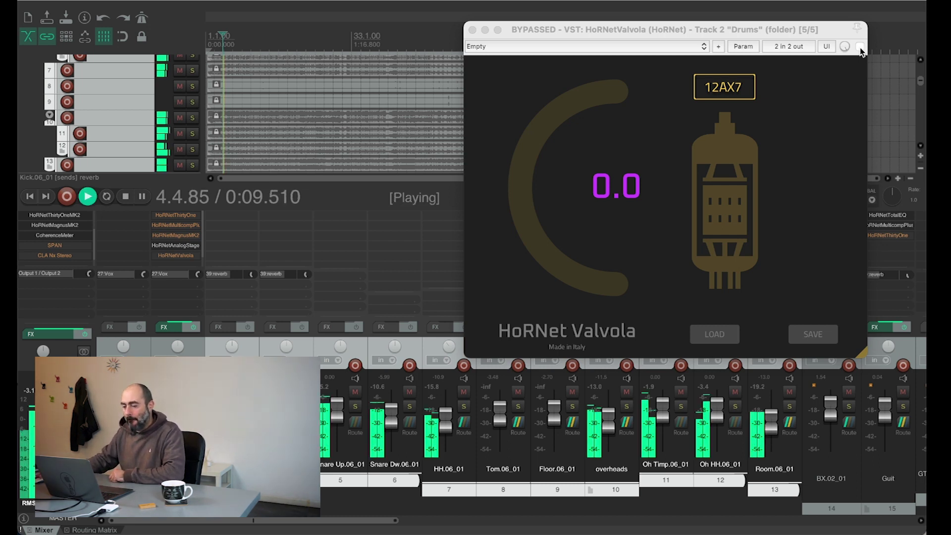
click(860, 47)
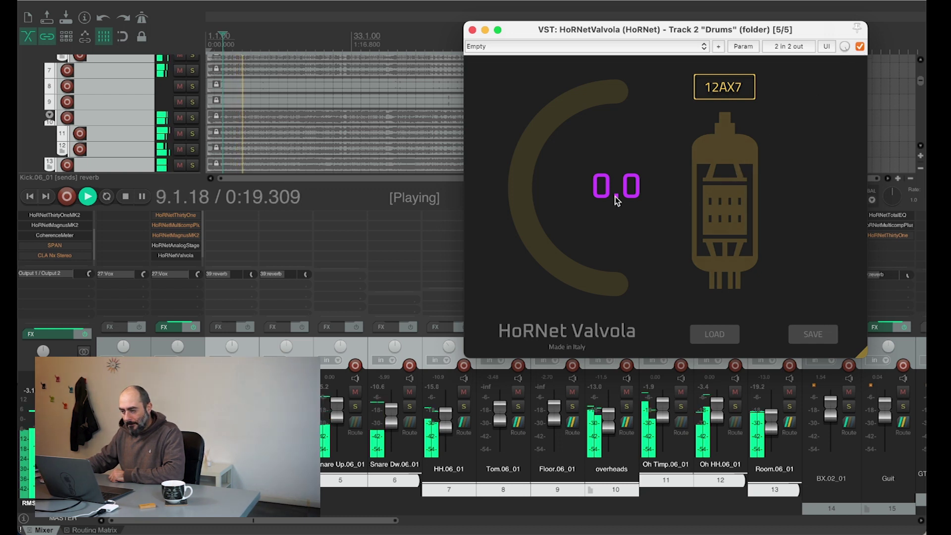
drag(525, 192, 525, 0)
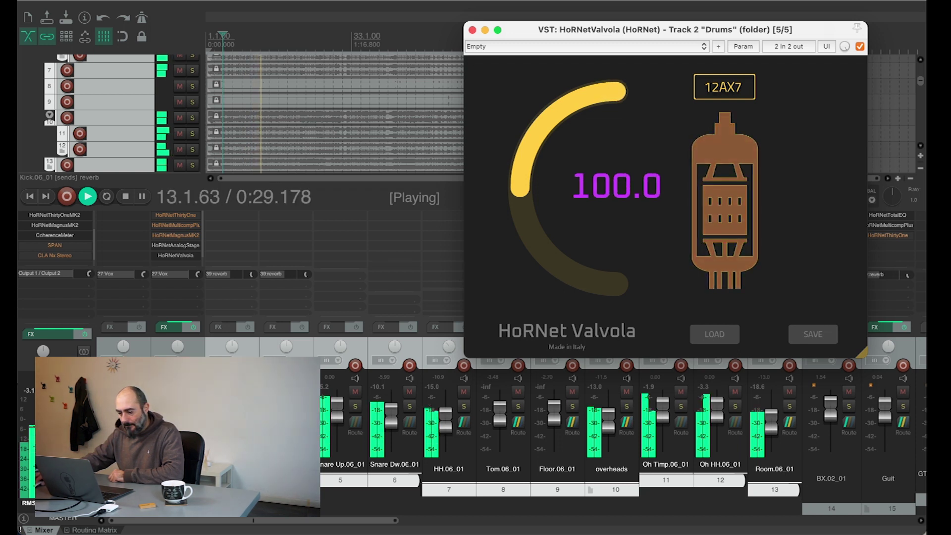
Audition the 12AY7, 12AT7 and 7025 tube models in turn on the playing drums.
click(717, 90)
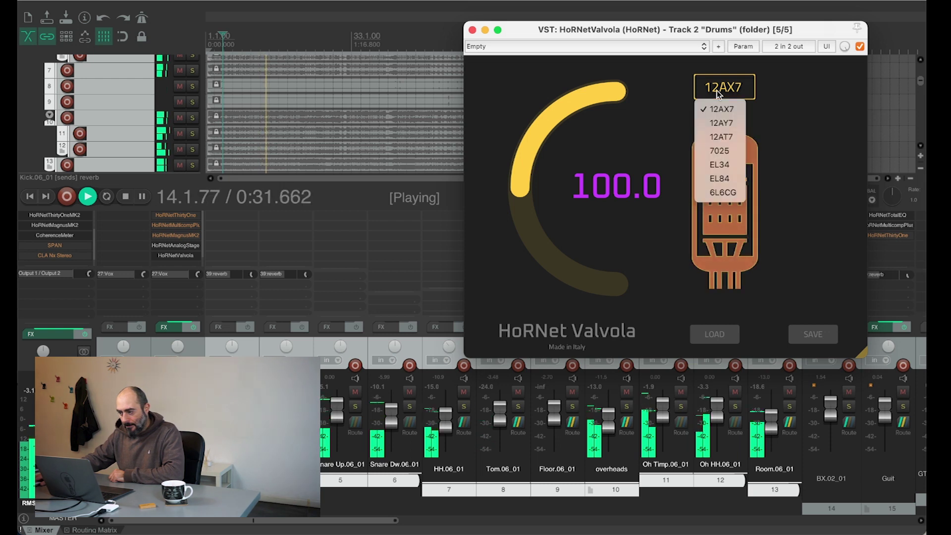
click(719, 124)
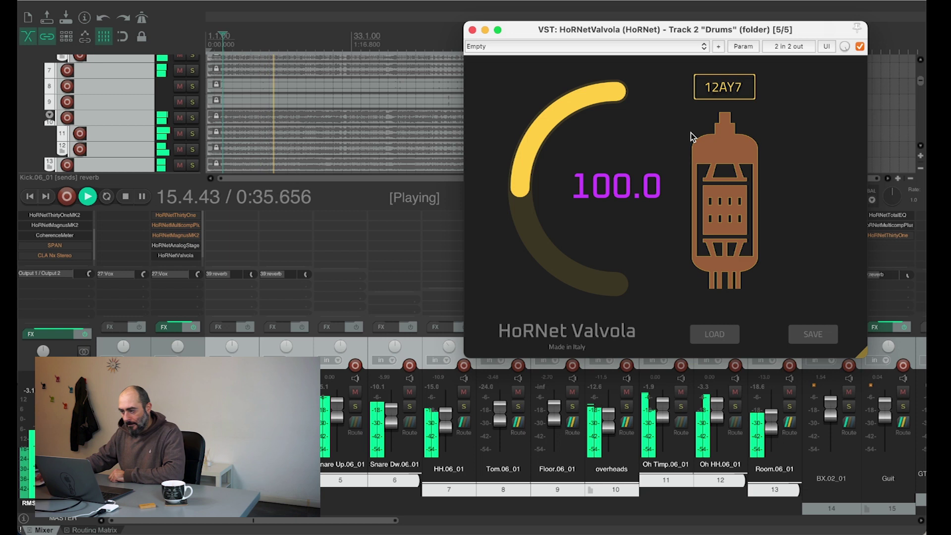
click(714, 93)
click(704, 136)
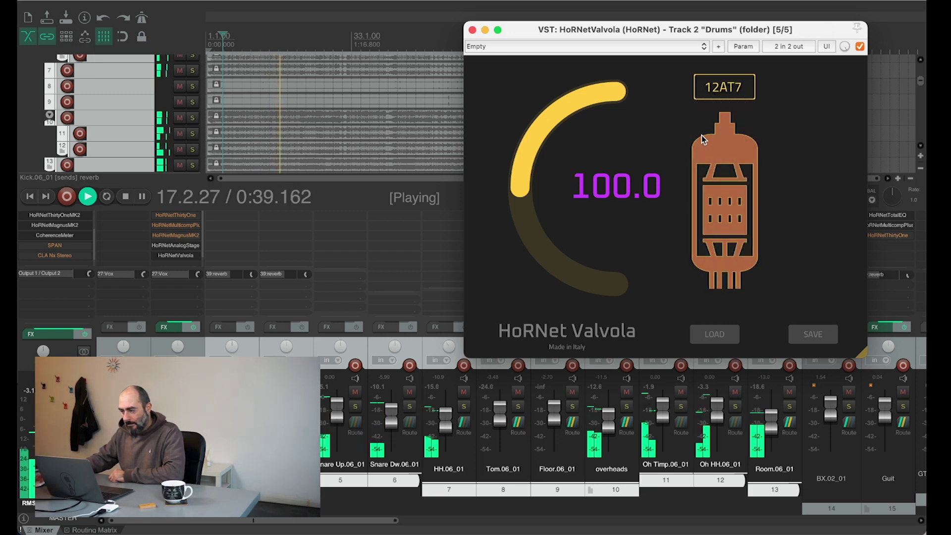
click(726, 93)
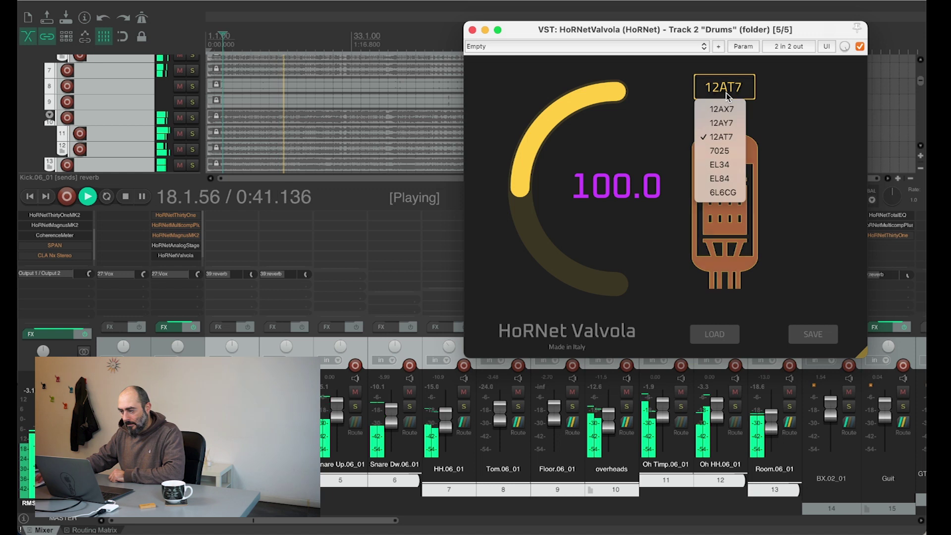
click(721, 151)
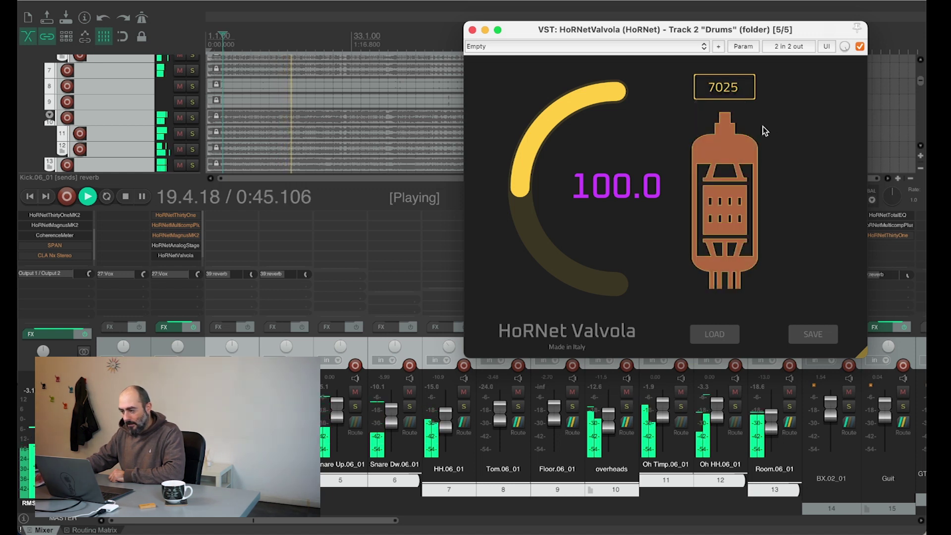
Audition the EL34, EL84 and 6L6CG tube models in turn and return to 12AX7.
click(730, 96)
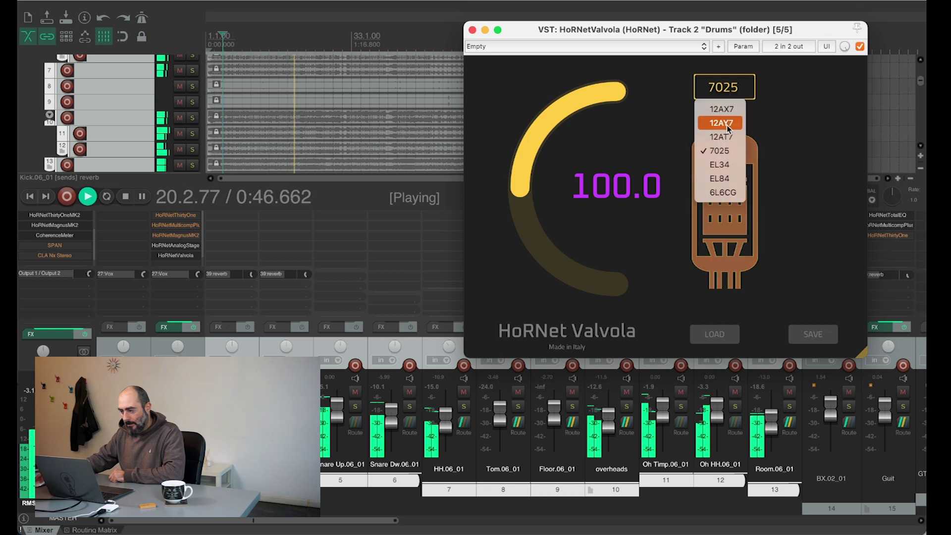
click(725, 168)
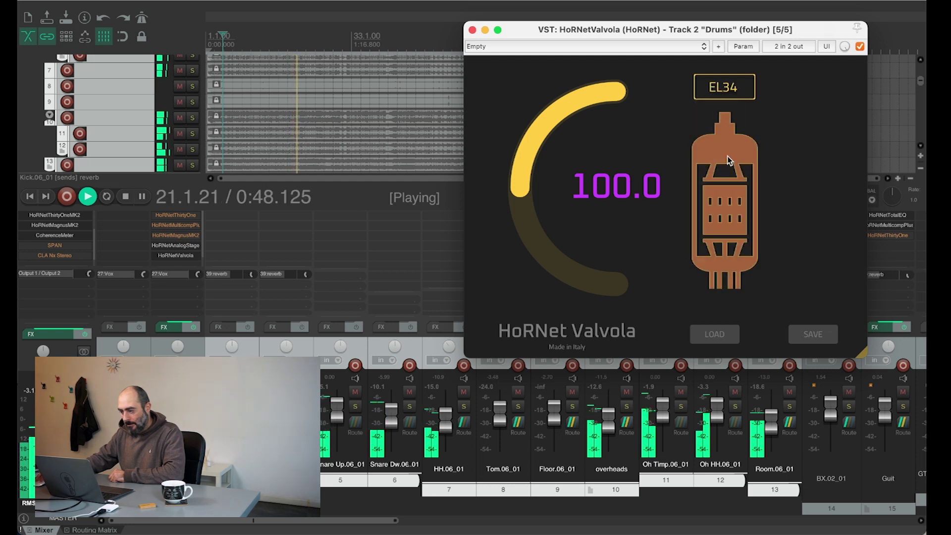
click(734, 94)
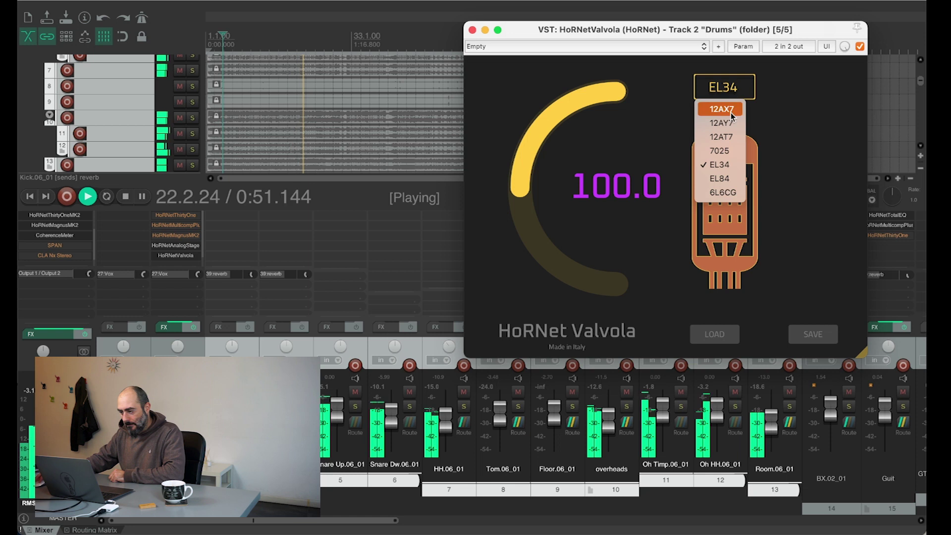
click(722, 181)
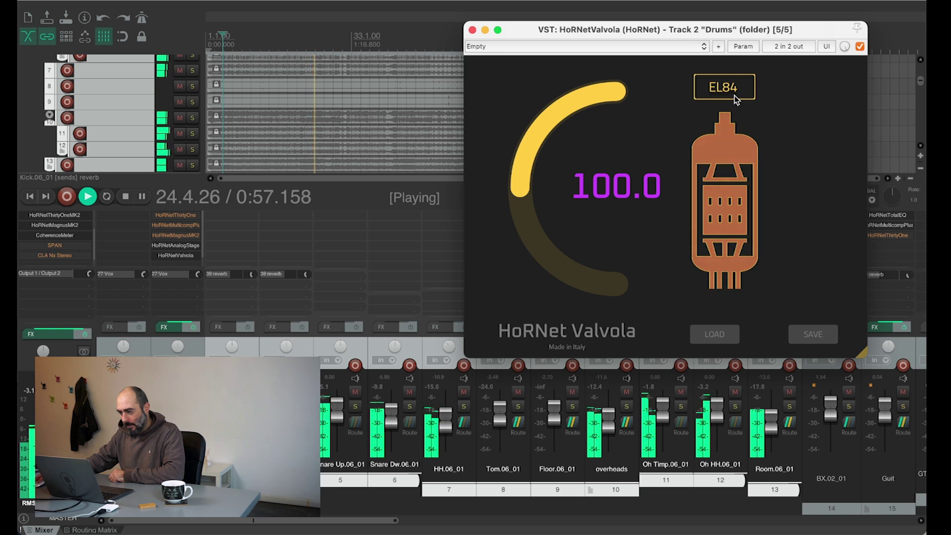
click(736, 98)
click(724, 194)
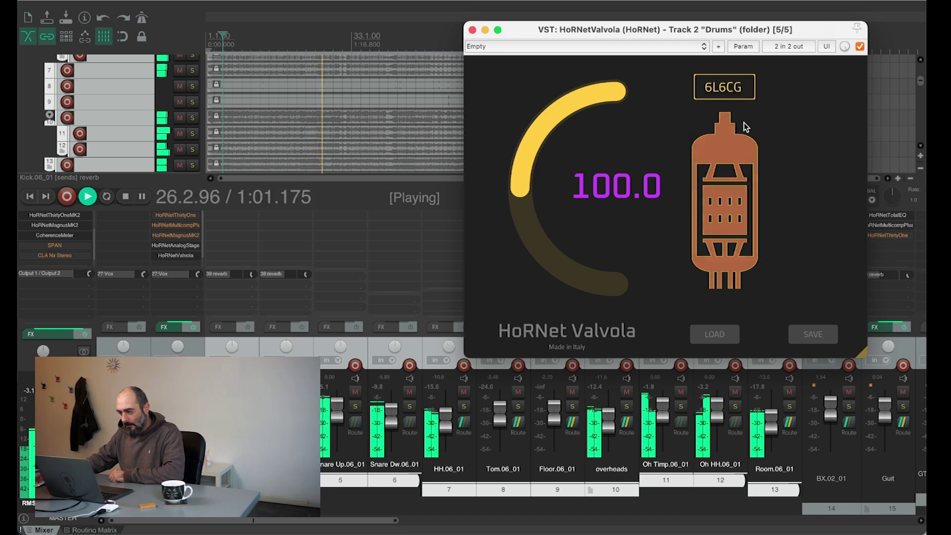
click(729, 92)
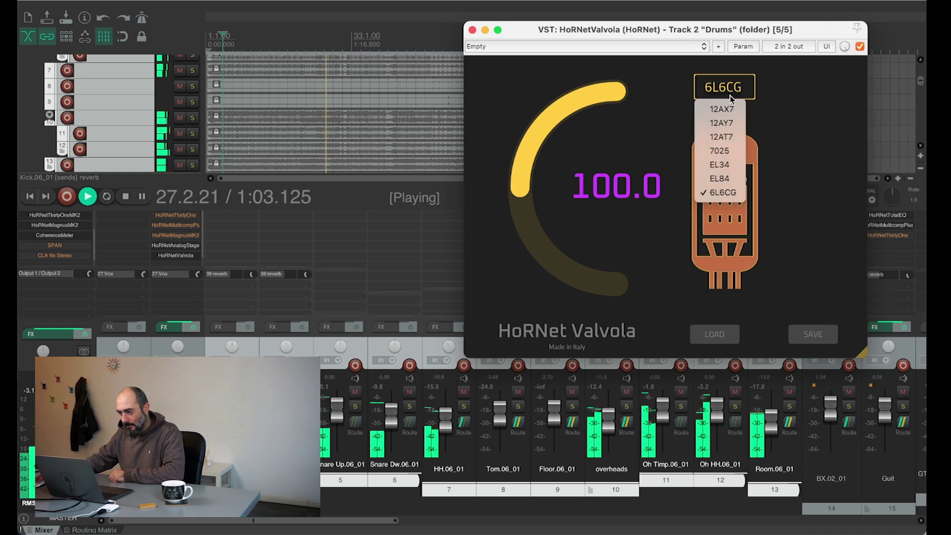
click(731, 108)
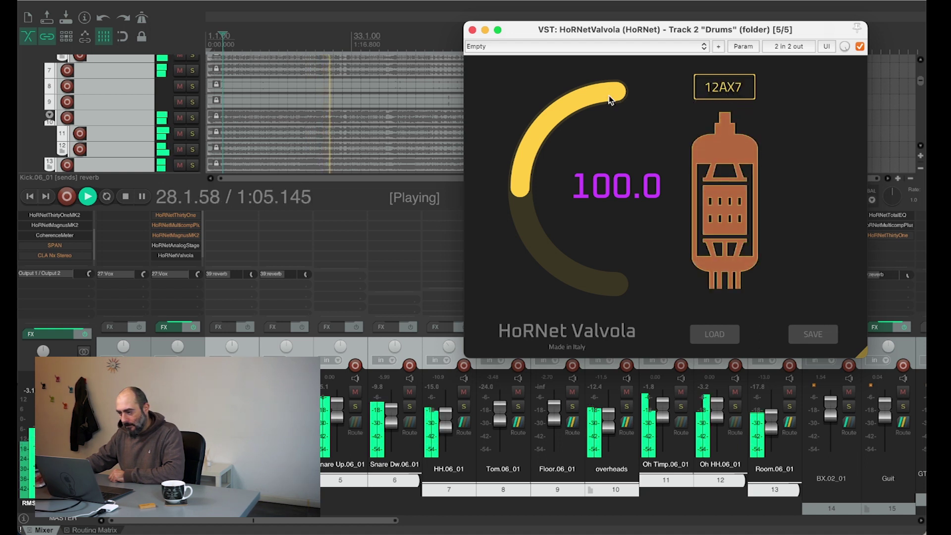
Lower the Valvola amount dial to about 49.9 and audition the EL84 and EL34 tube models.
drag(611, 100, 611, 107)
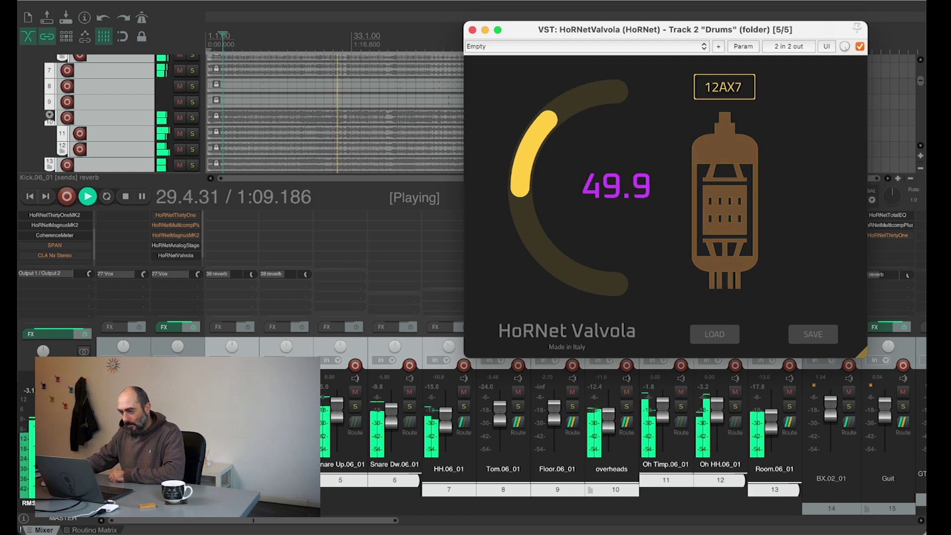
click(735, 92)
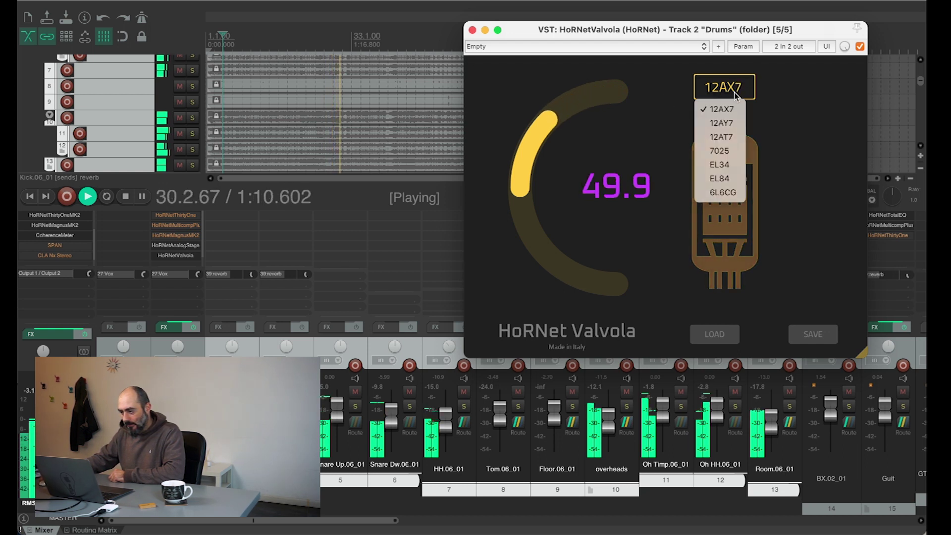
click(721, 177)
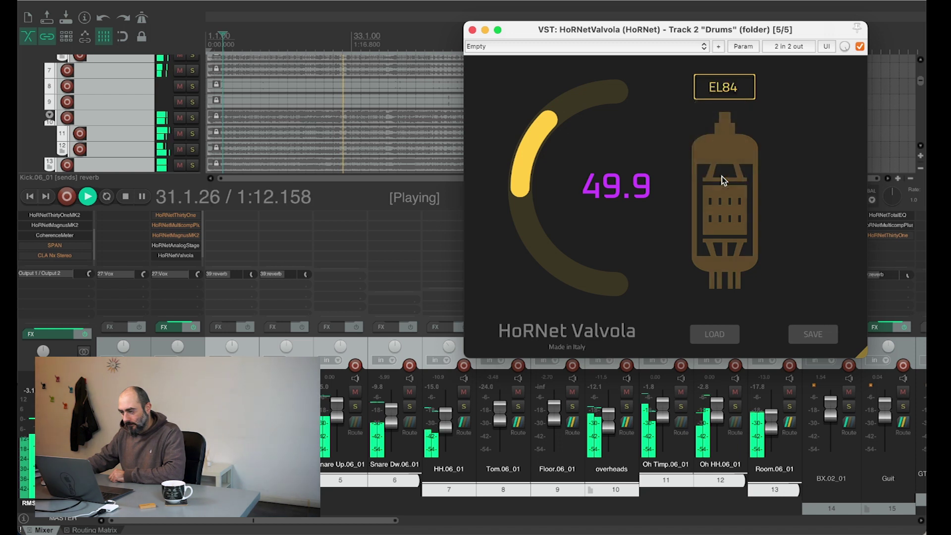
click(731, 92)
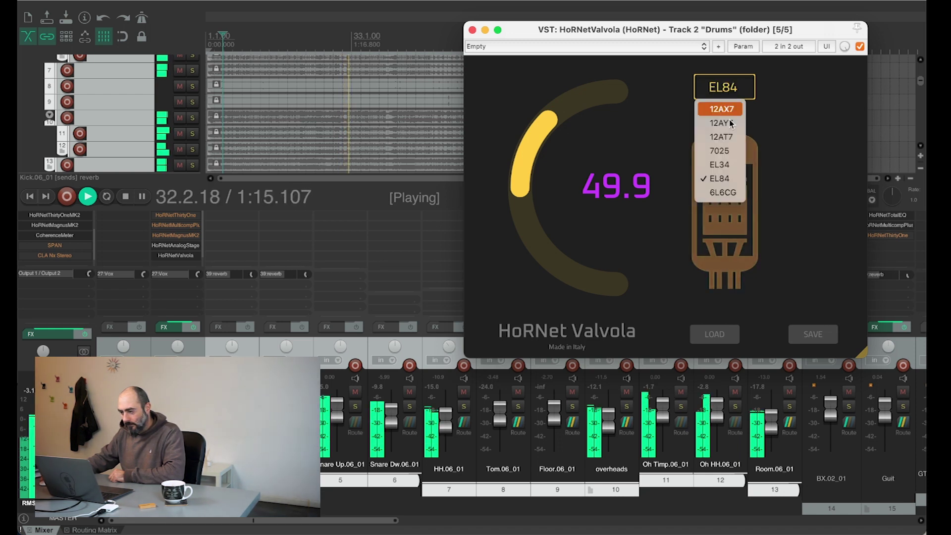
click(727, 166)
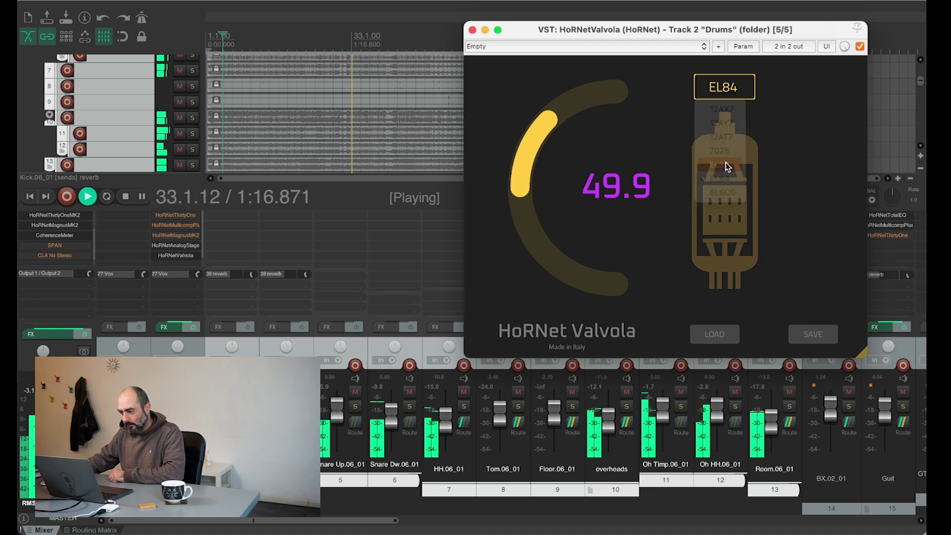
Audition the 6L6CG and 12AT7 tubes, switch the tube model to 7025, and stop playback.
click(733, 88)
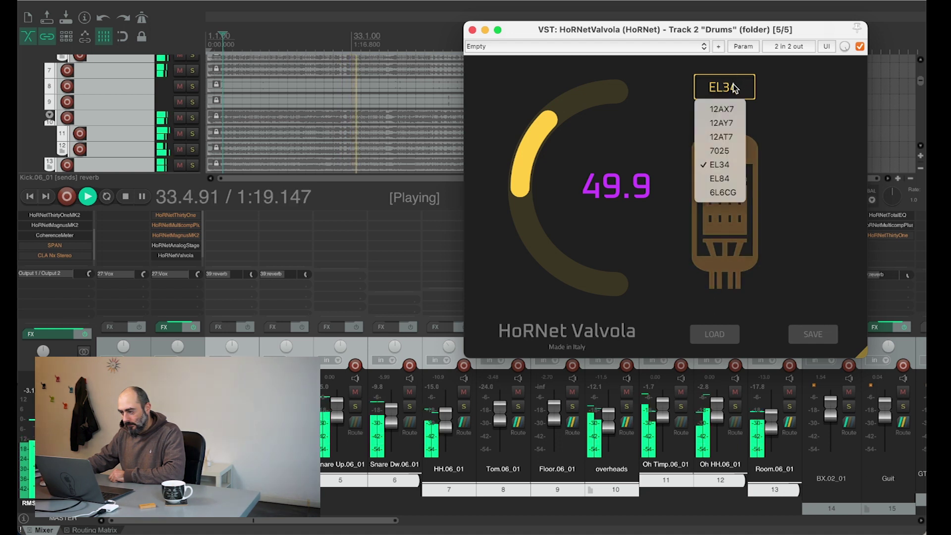
click(734, 194)
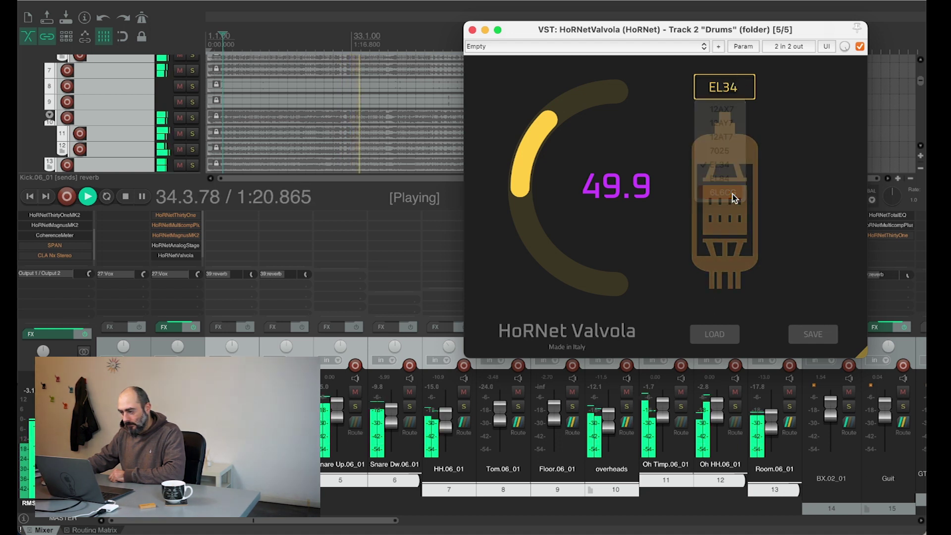
click(729, 90)
click(726, 139)
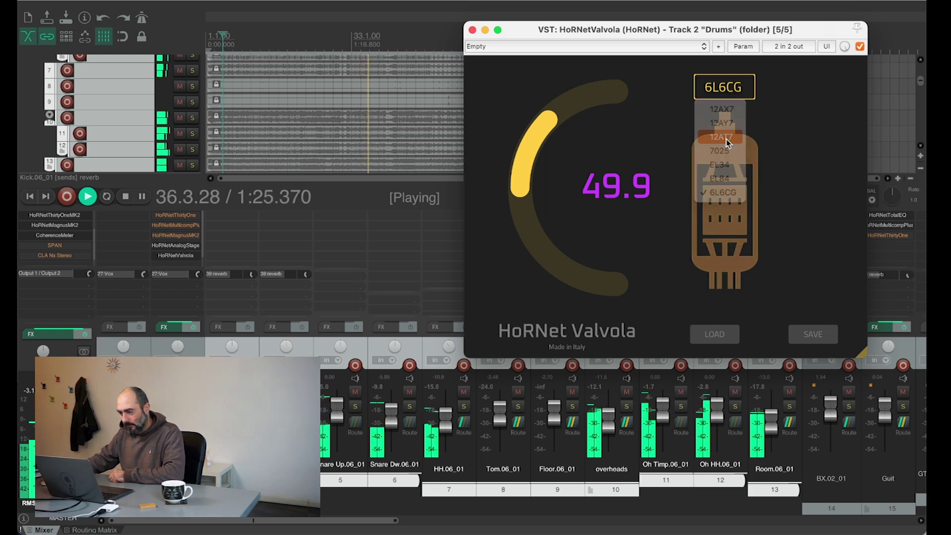
click(731, 88)
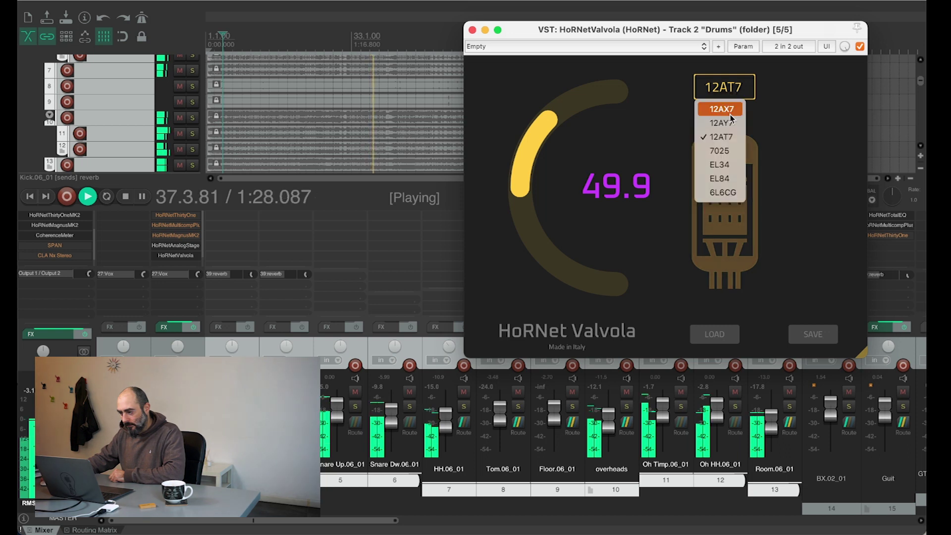
click(722, 151)
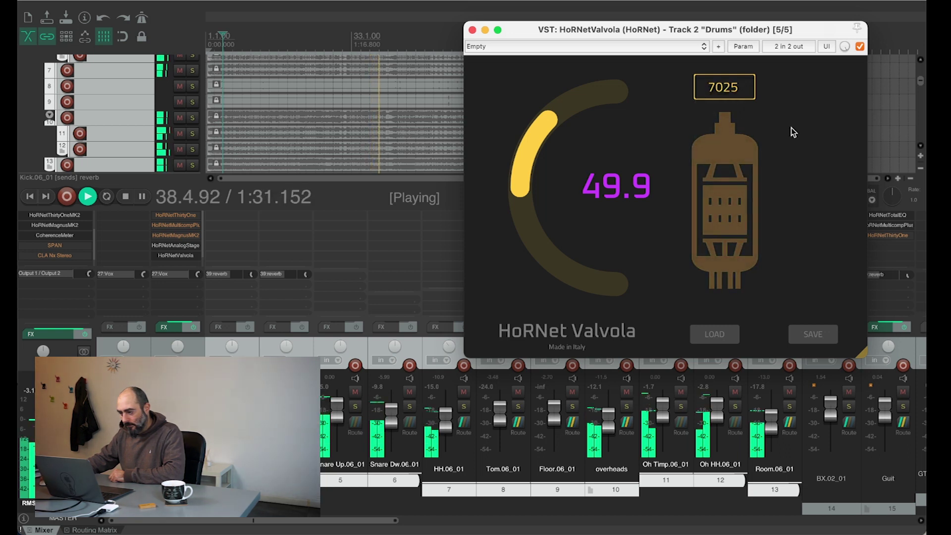
key(space)
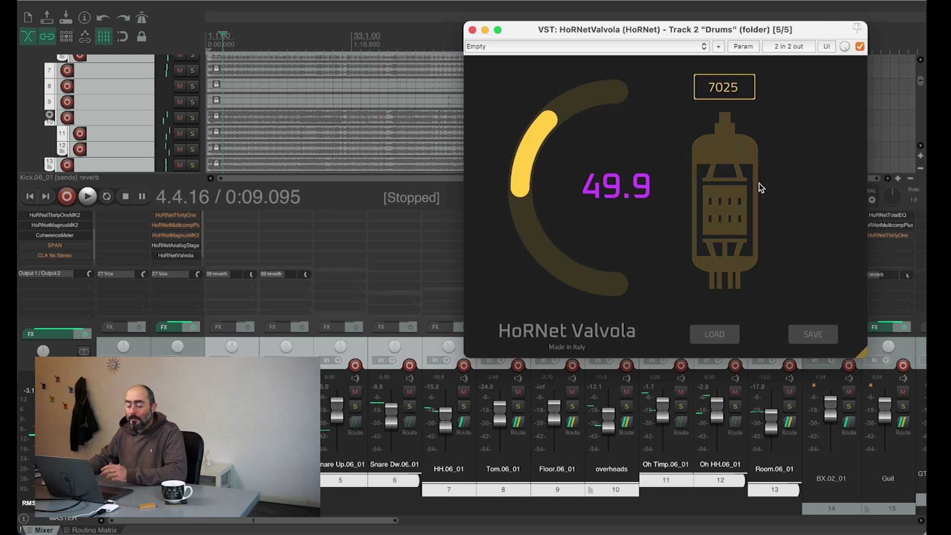